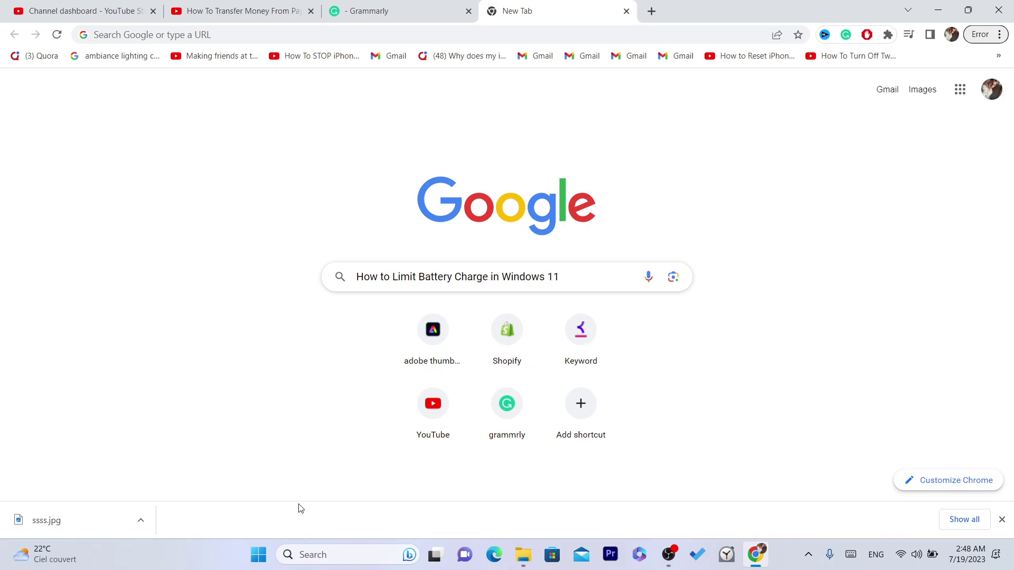
Step: Search Windows for 'myasus' and launch the MyASUS app from the best match
left_click(309, 559)
type("AS")
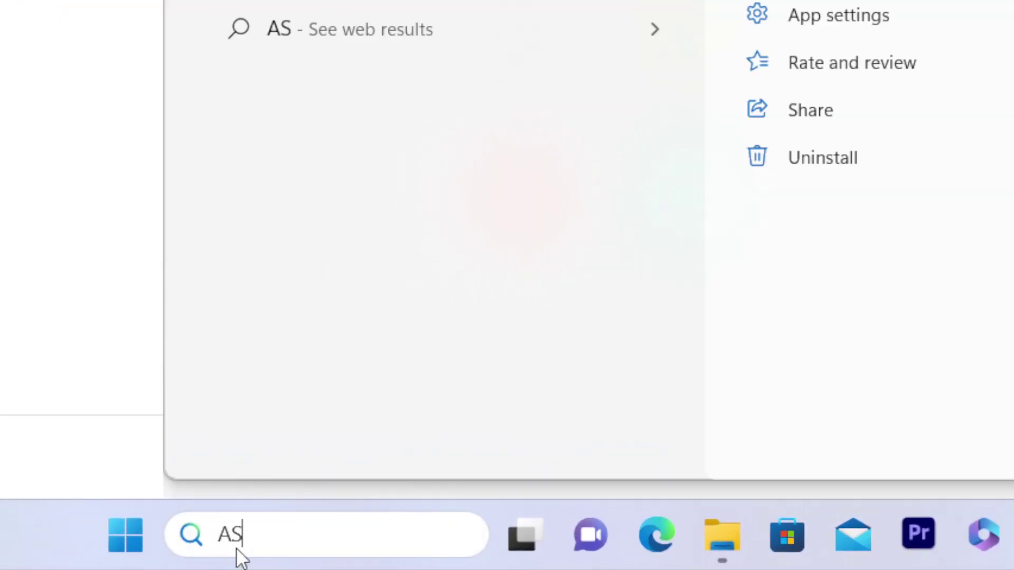
key("BackSpace")
key("BackSpace")
type("mya")
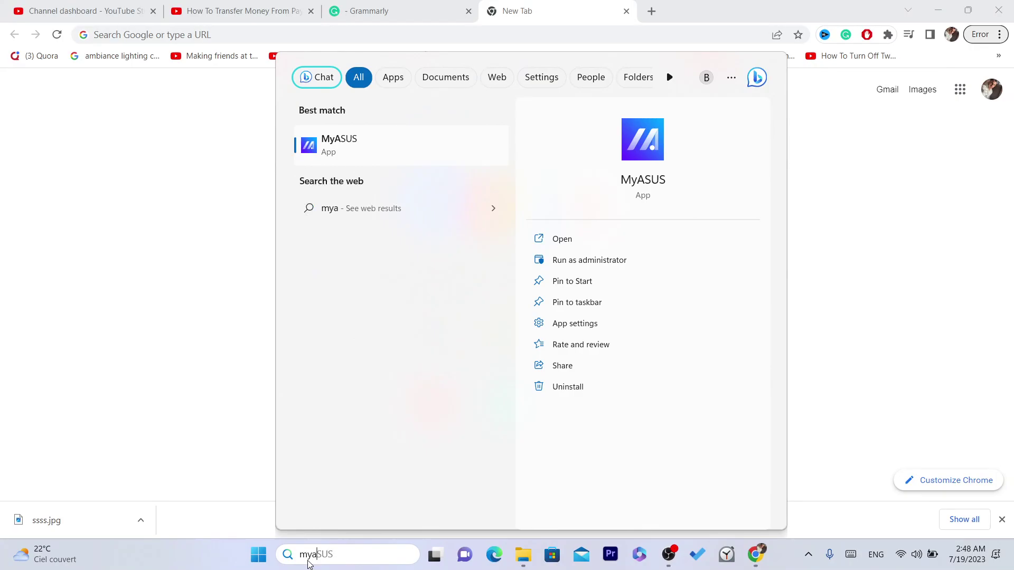
type("sus")
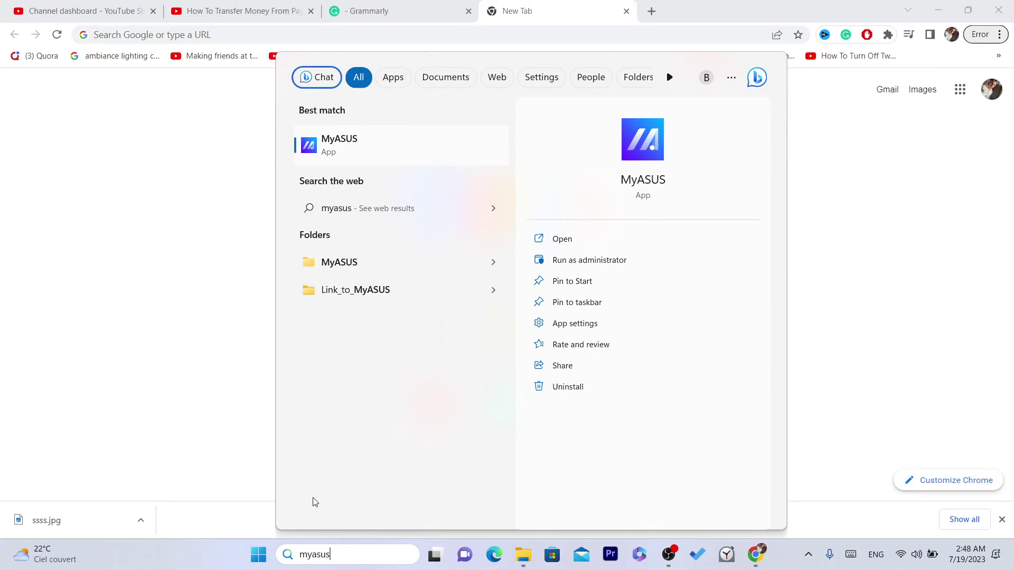
left_click(406, 145)
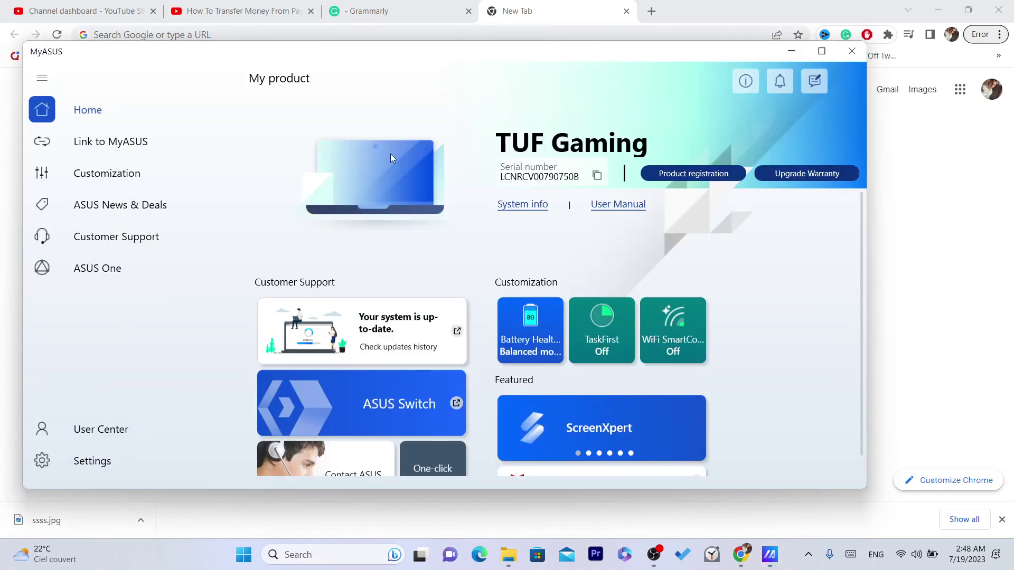
Step: Set MyASUS Battery Health Charging to Maximum lifespan mode, capping charge at 60%
left_click_drag(338, 64, 435, 88)
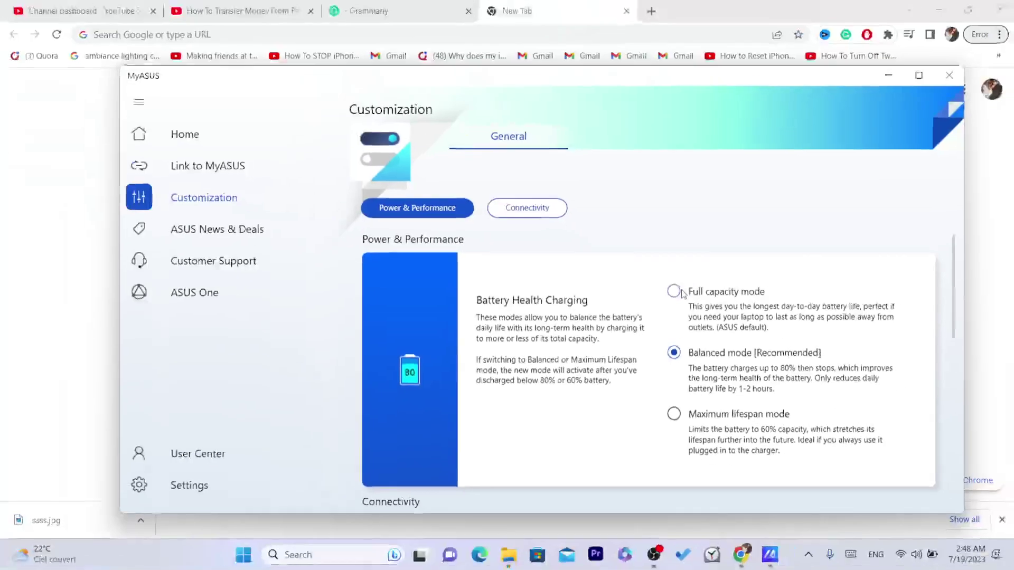
left_click(681, 293)
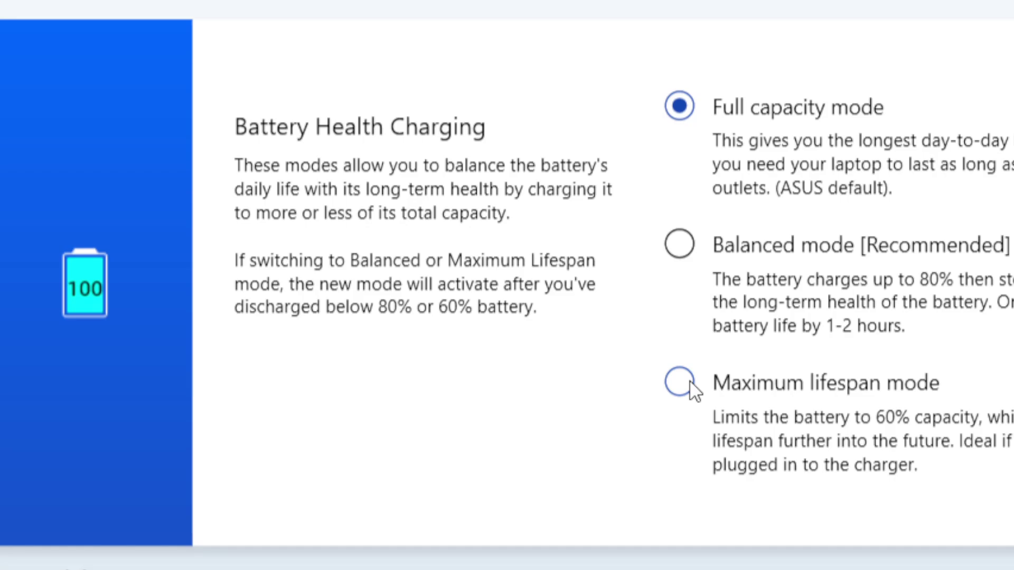
left_click(681, 385)
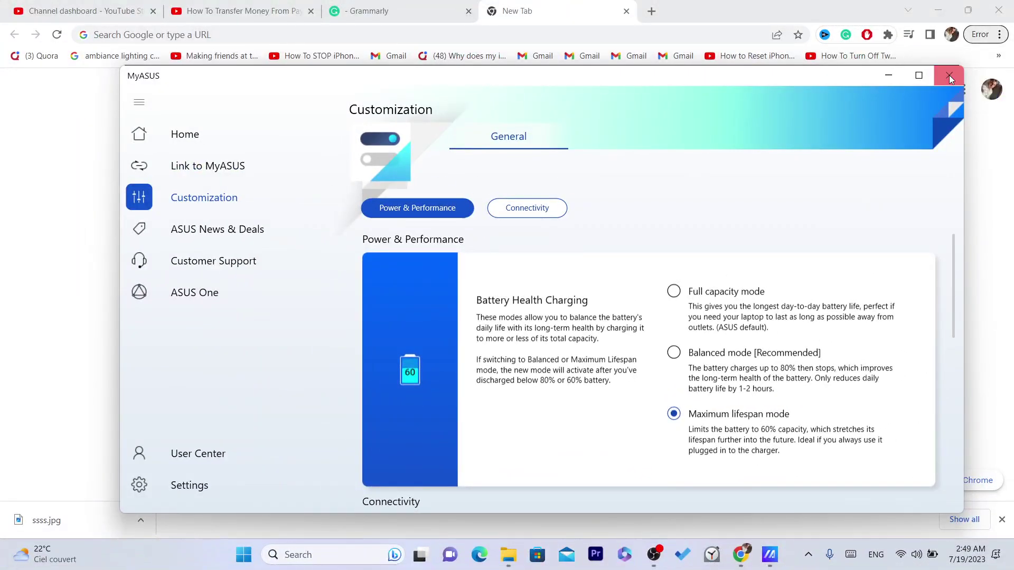
Step: Close MyASUS and search Windows for 'myasus' again so it shows as best match
left_click(949, 75)
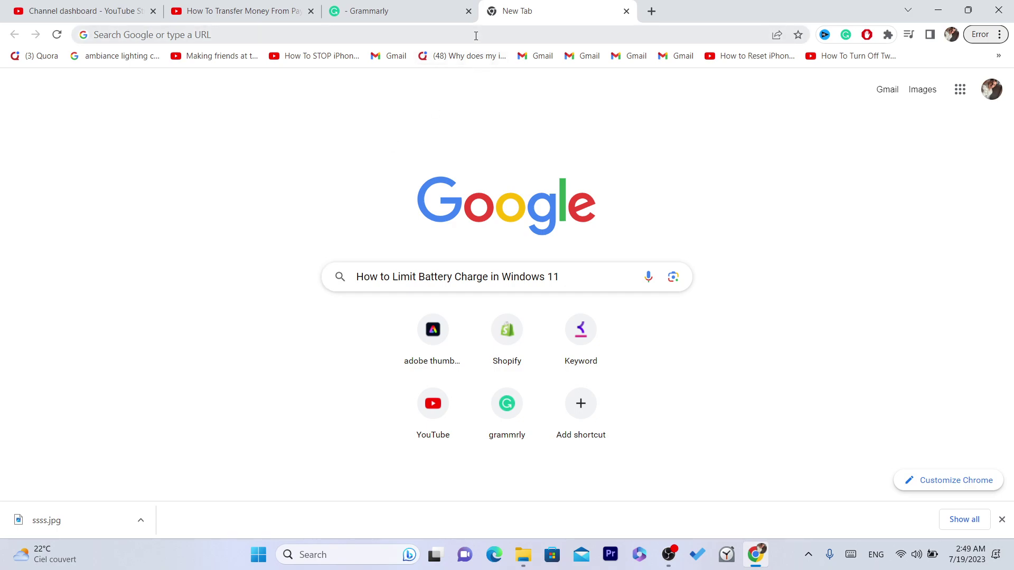
left_click(517, 38)
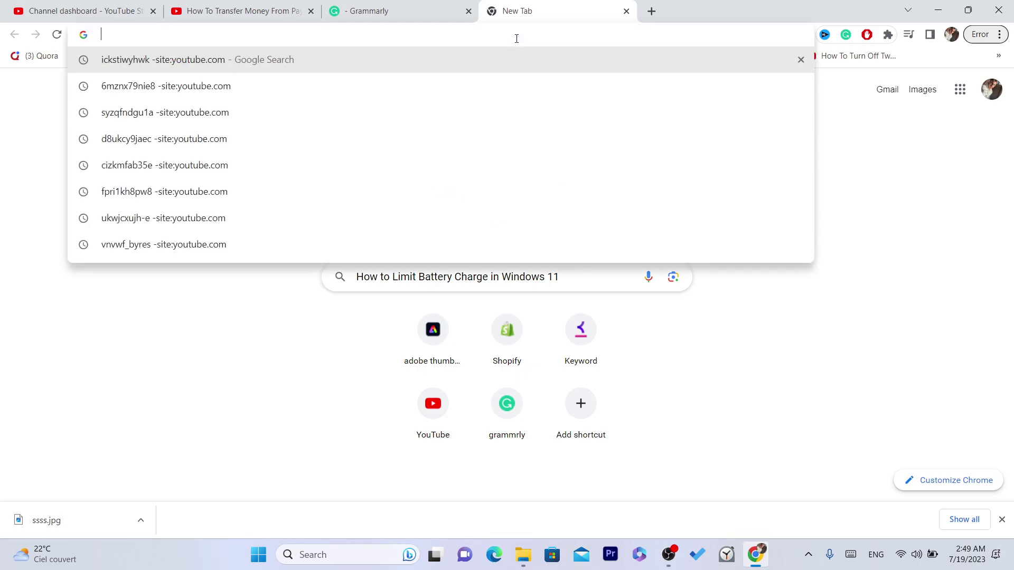
left_click(300, 410)
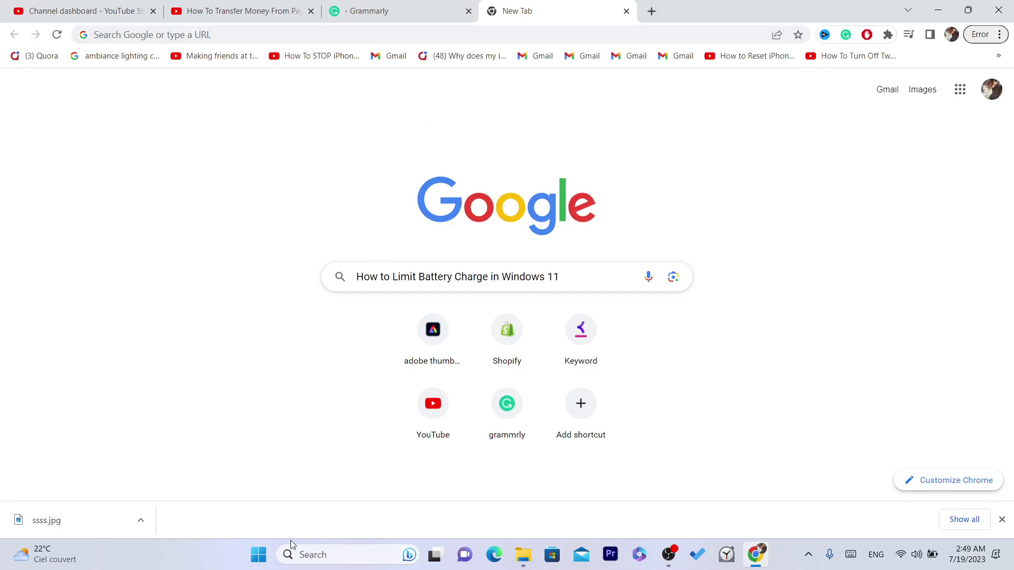
left_click(322, 554)
type("myasus")
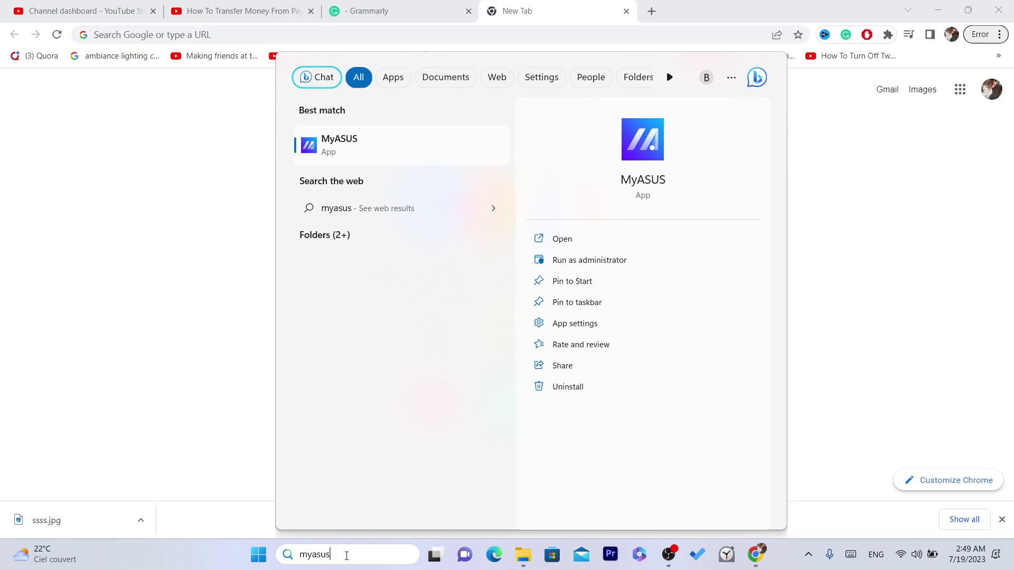
Step: Search Google for 'download my asus app for windows 11'
left_click(181, 215)
left_click(296, 31)
type("down")
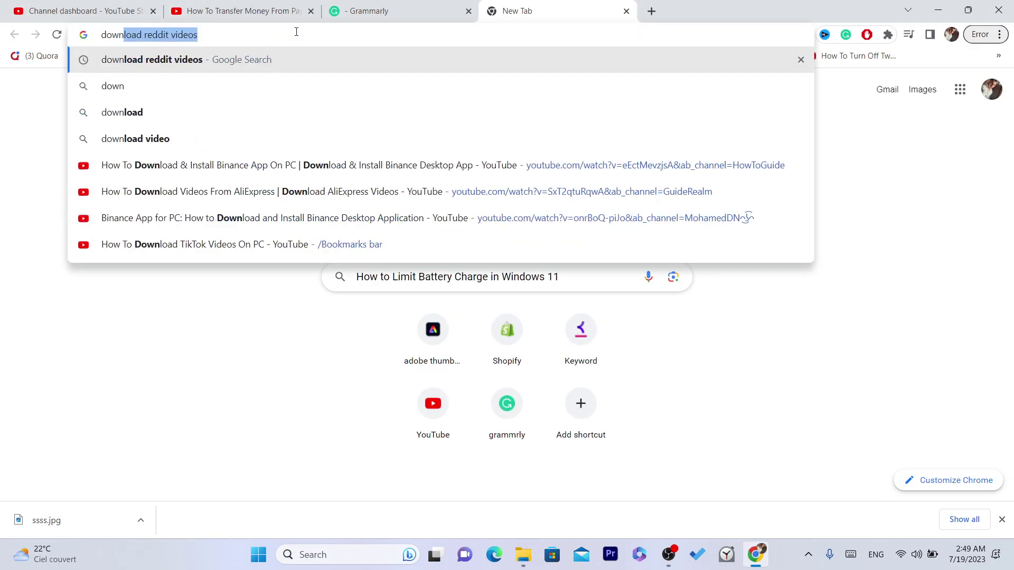
type("load my asus app")
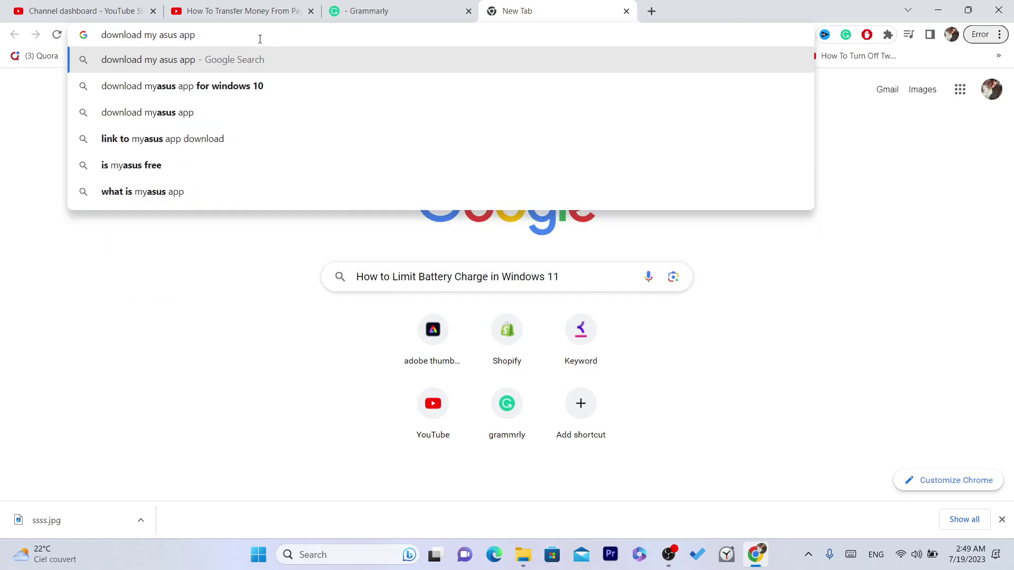
type(" for w")
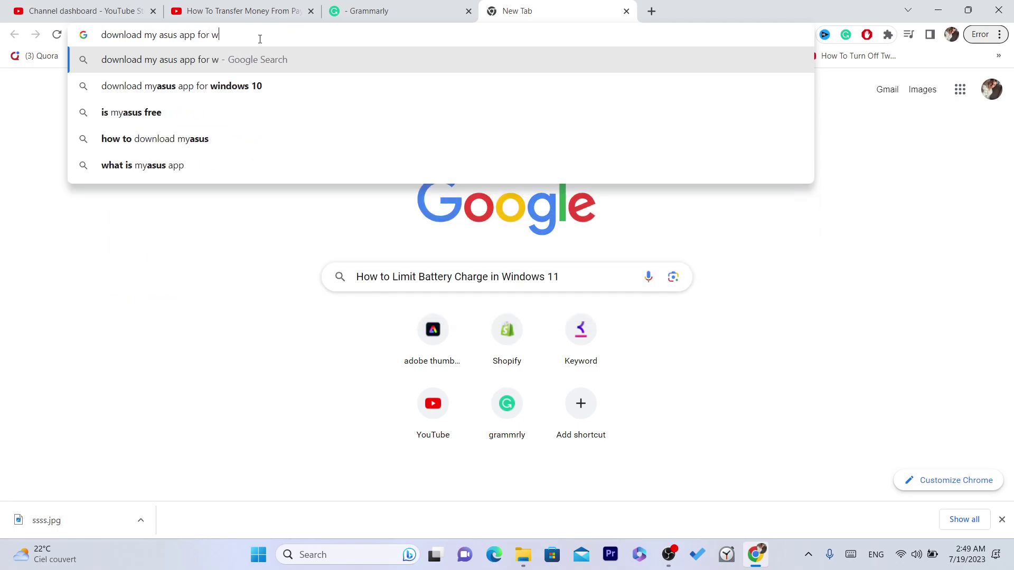
type("indows 11")
key("Return")
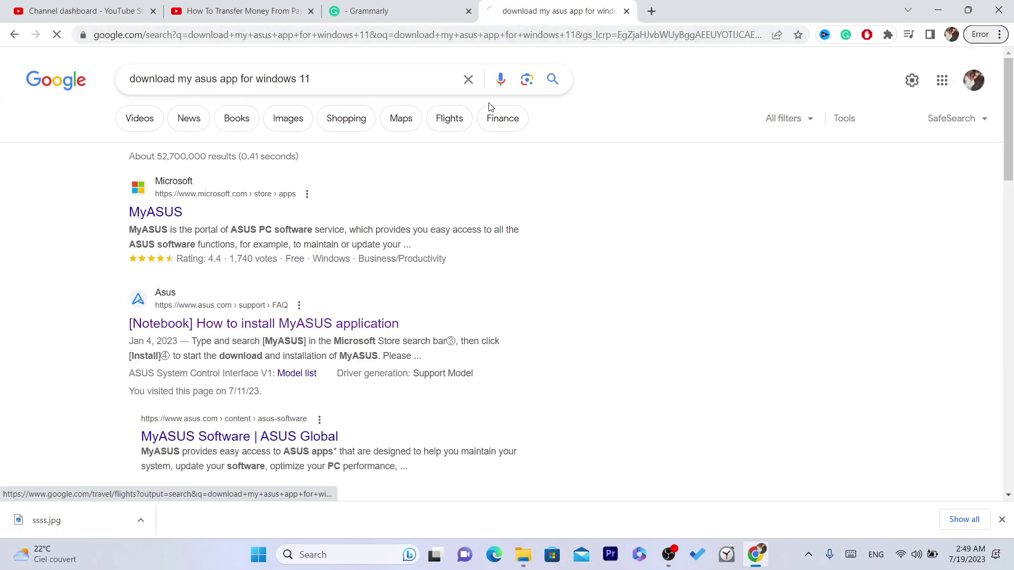
Step: Open the Uptodown 'Download MyASUS 3.1.20.0 for Windows' page from the results
left_click(530, 35)
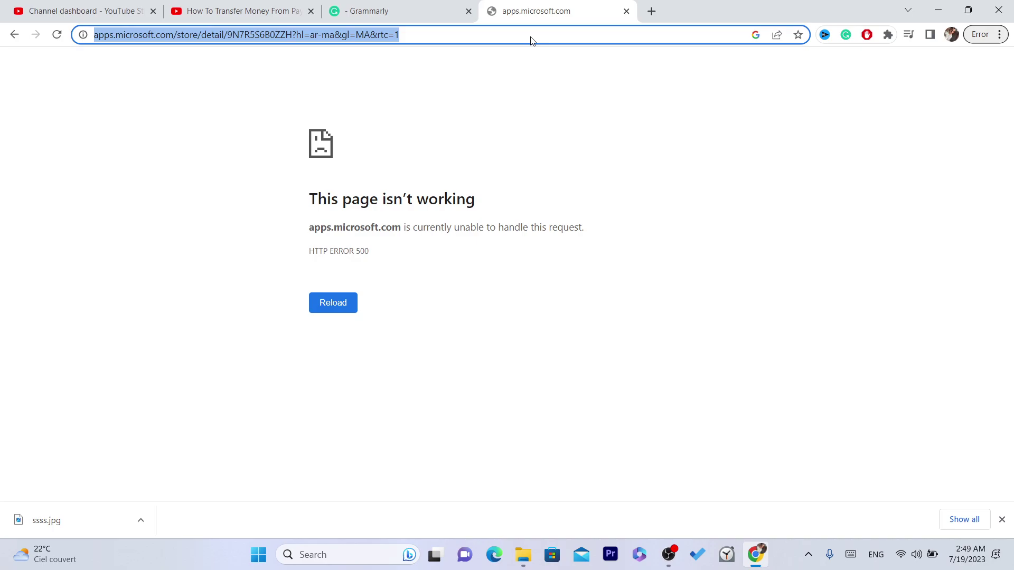
left_click(14, 35)
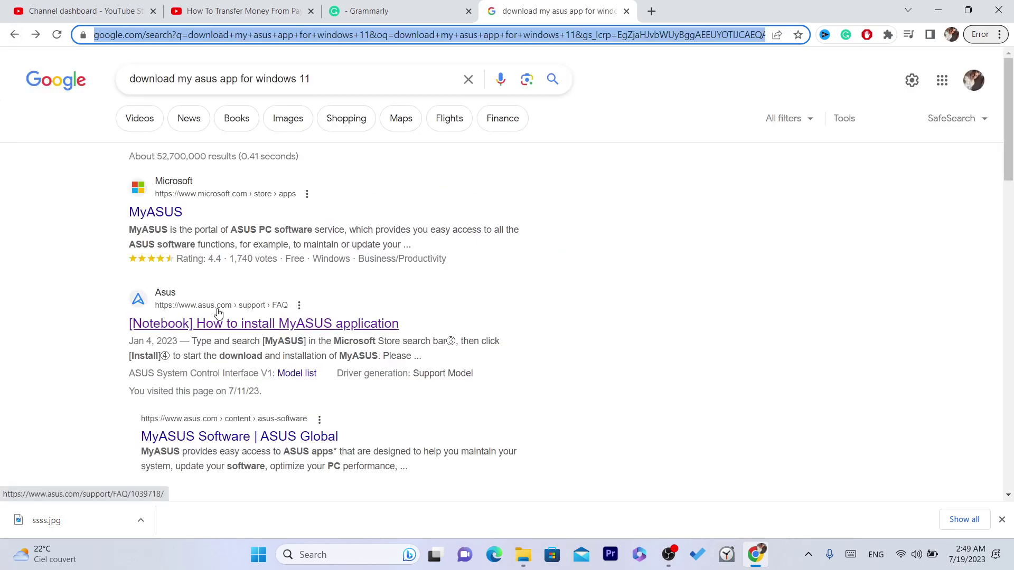
scroll(317, 290, "down", 4)
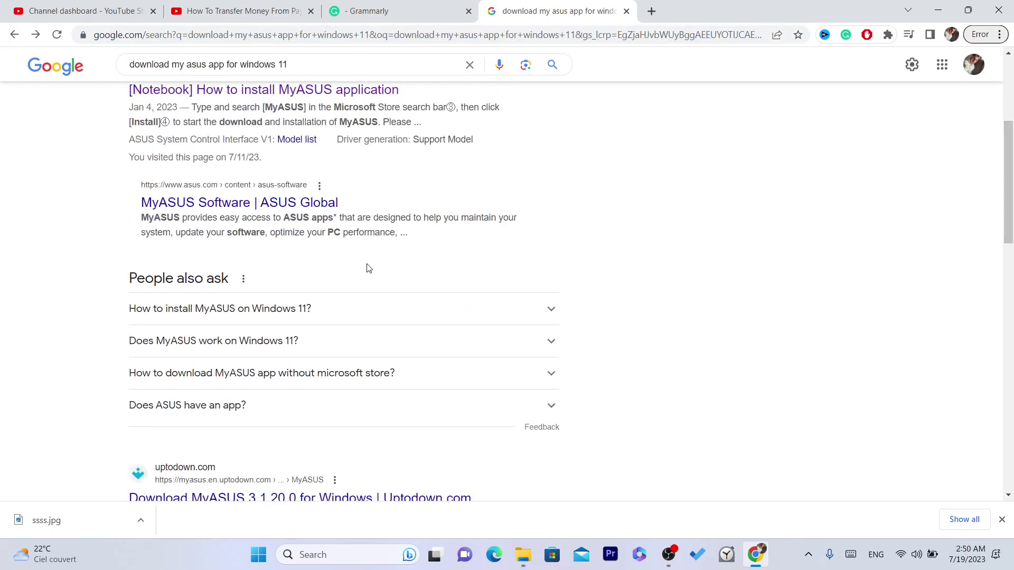
left_click(312, 500)
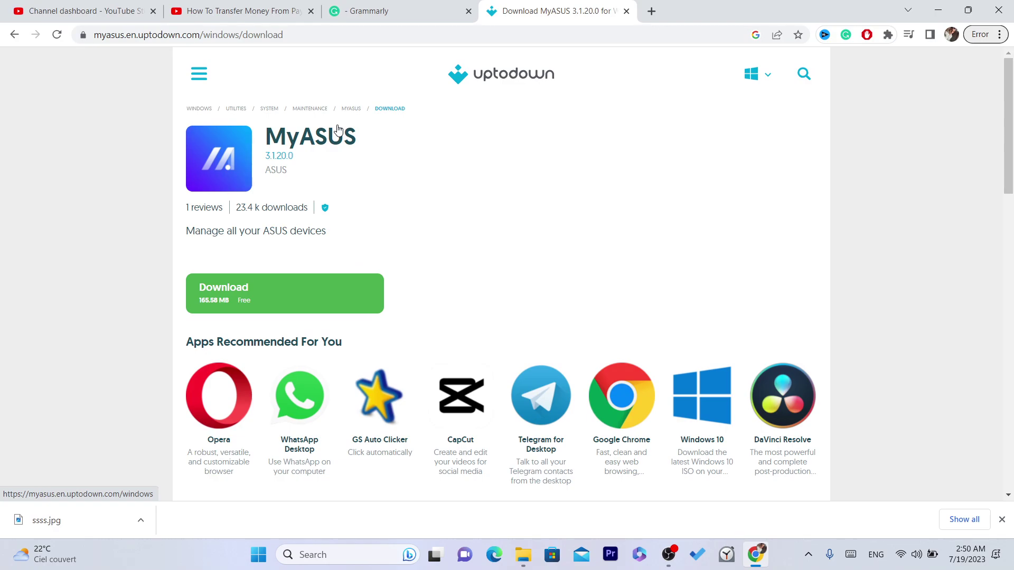
Step: Search Windows for 'battery' and open the Power & battery settings page
left_click(328, 551)
type("better")
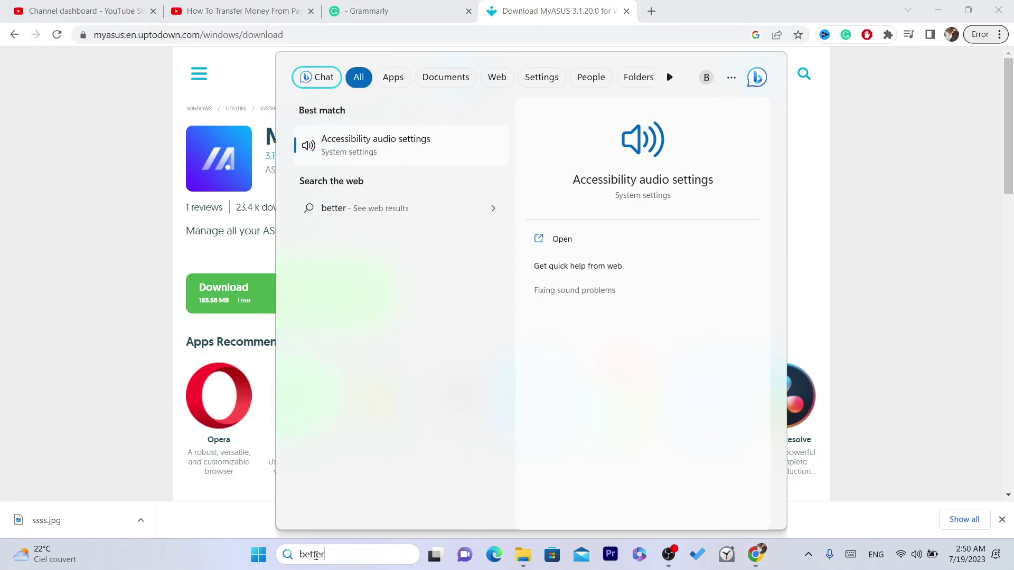
key("BackSpace")
key("BackSpace")
key("BackSpace")
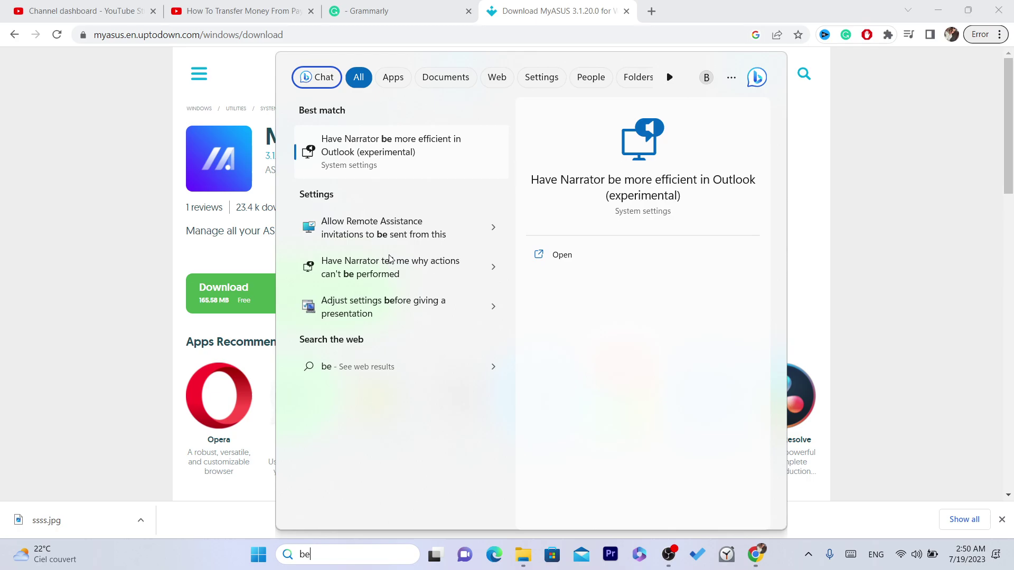
type("ett")
key("BackSpace")
key("BackSpace")
key("BackSpace")
key("BackSpace")
type("at")
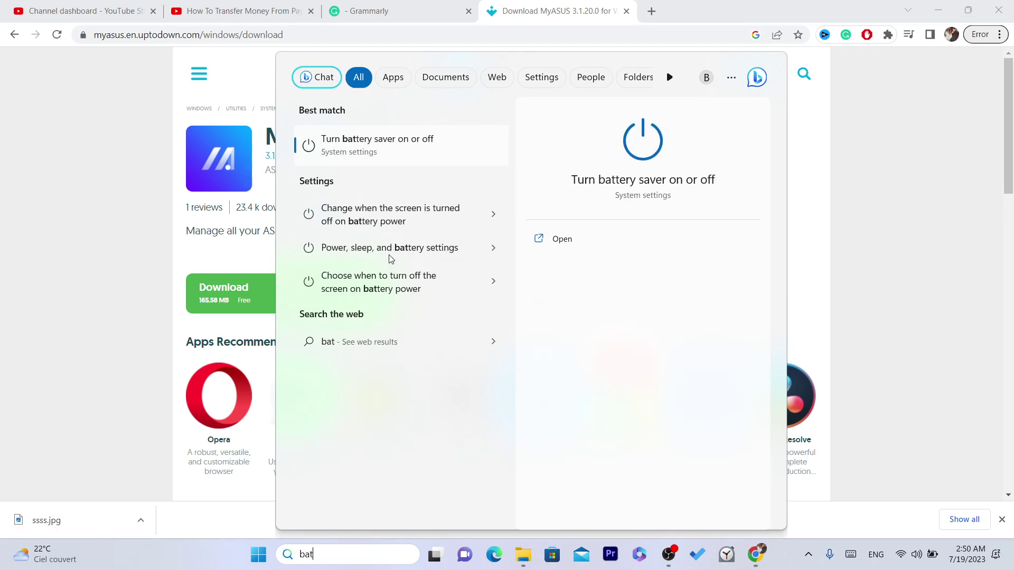
type("tery")
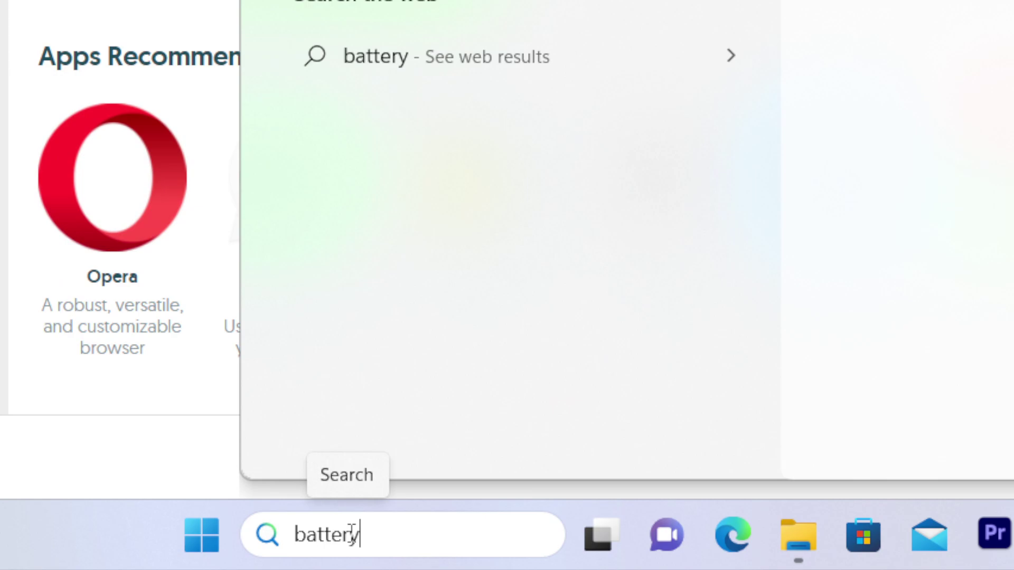
key("Return")
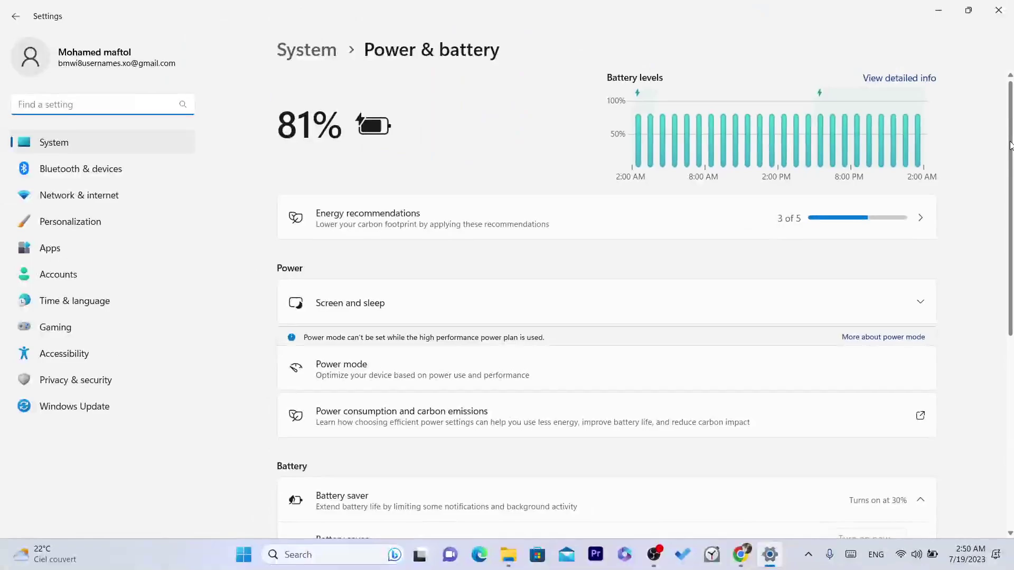
Step: Expand the Battery saver options on the Power & battery page
scroll(1007, 156, "down", 1)
scroll(1007, 156, "down", 1)
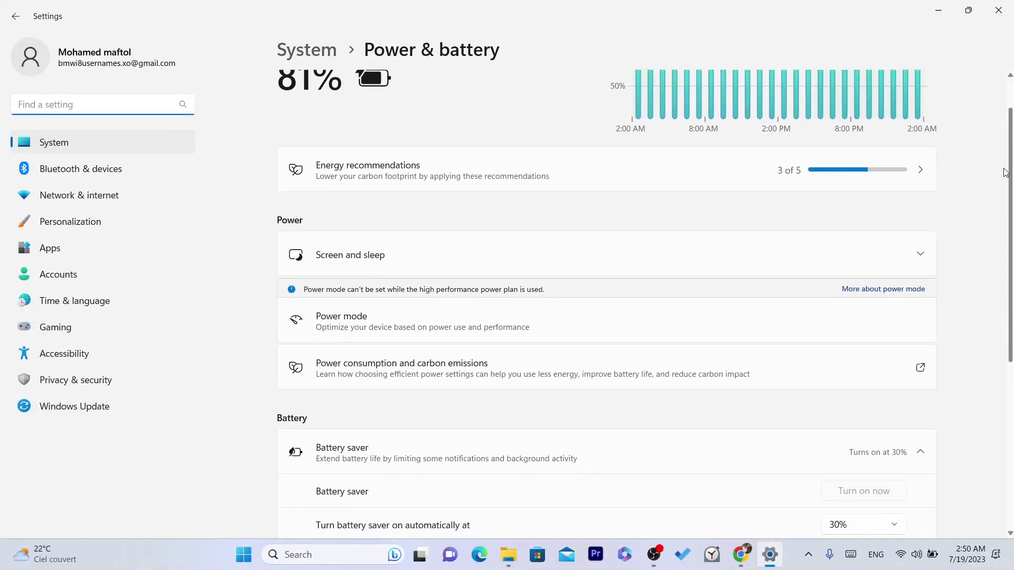
left_click_drag(1006, 173, 998, 303)
scroll(691, 219, "down", 2)
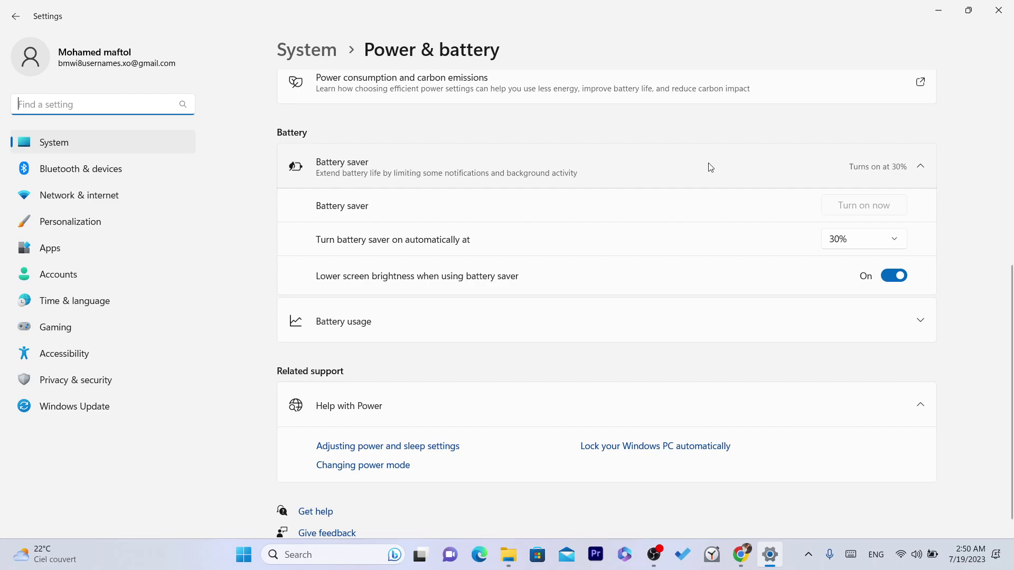
left_click(901, 165)
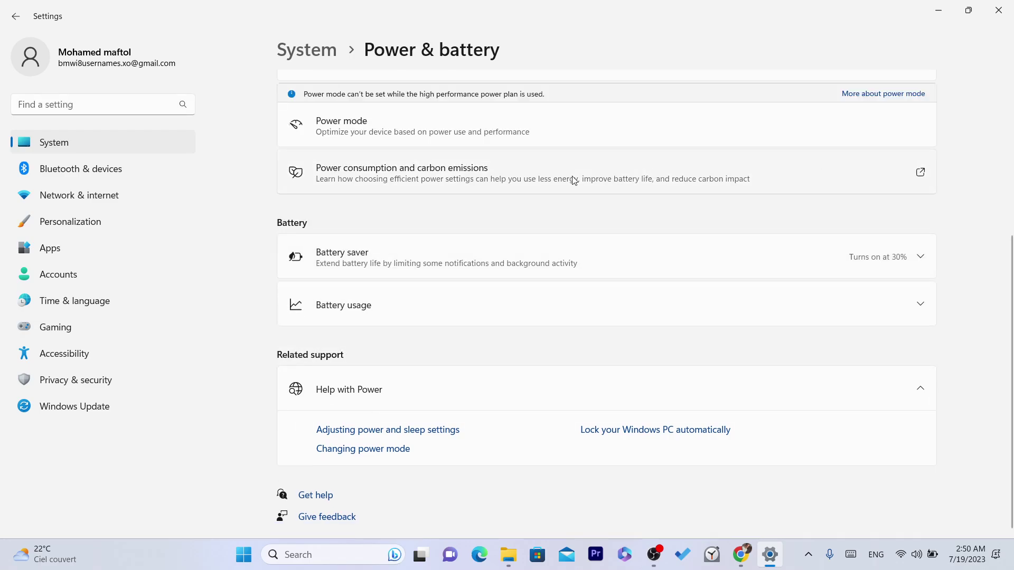
left_click_drag(1011, 377, 1011, 325)
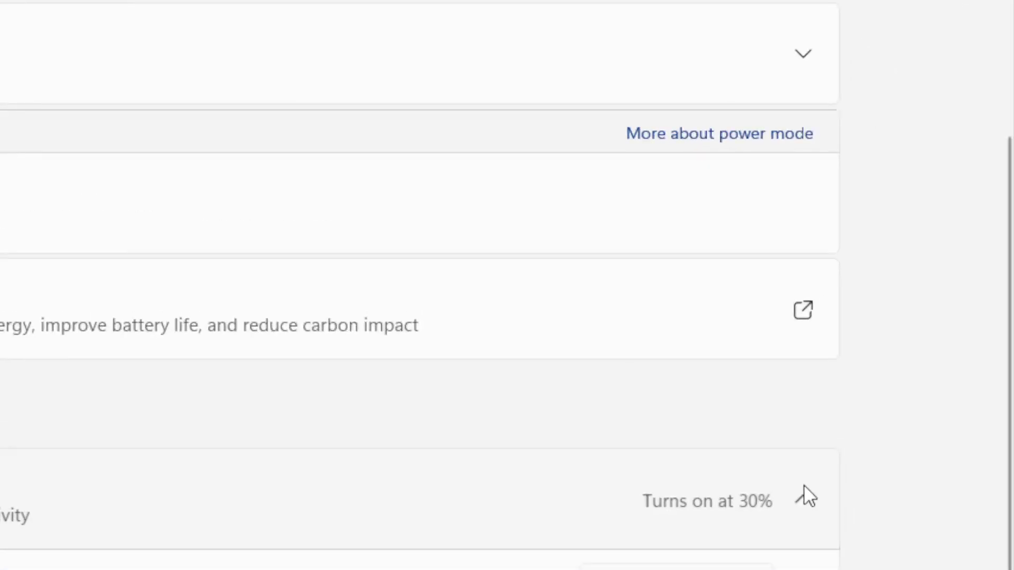
left_click(802, 497)
Step: Change the 'Turn battery saver on automatically at' threshold from 30% to 20%
scroll(605, 395, "down", 3)
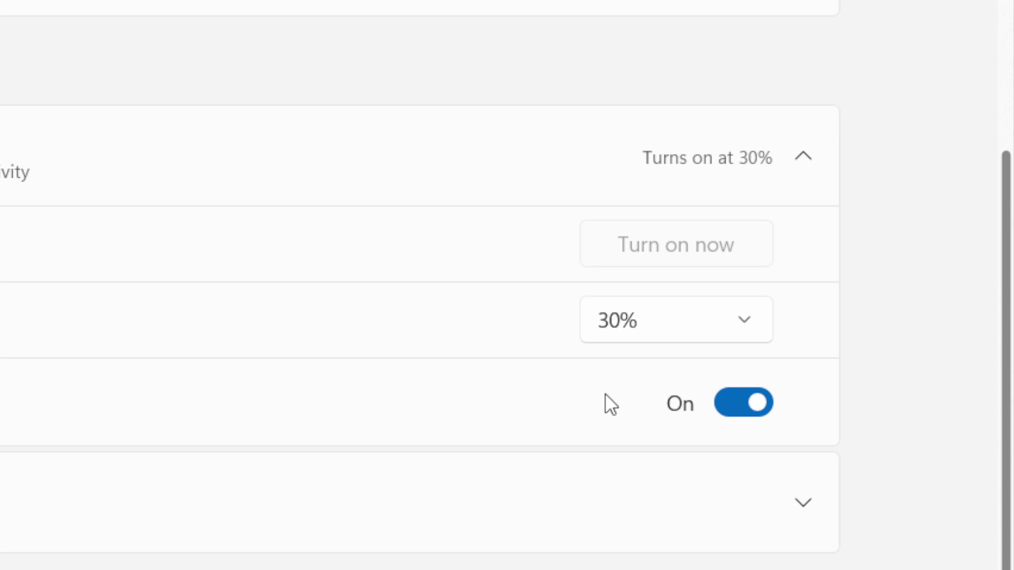
left_click(623, 326)
left_click(639, 331)
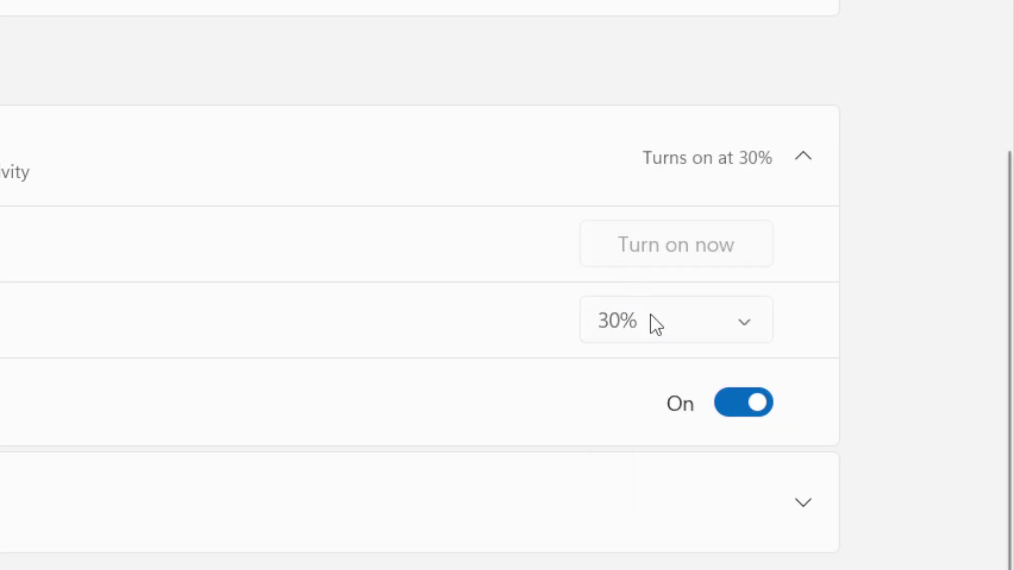
left_click(657, 324)
left_click(637, 264)
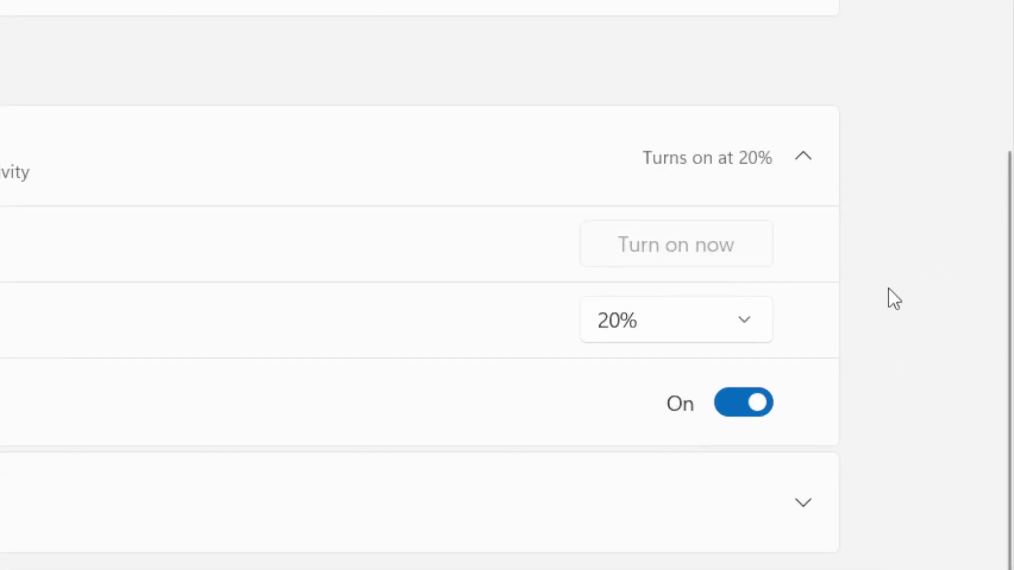
scroll(1009, 290, "down", 3)
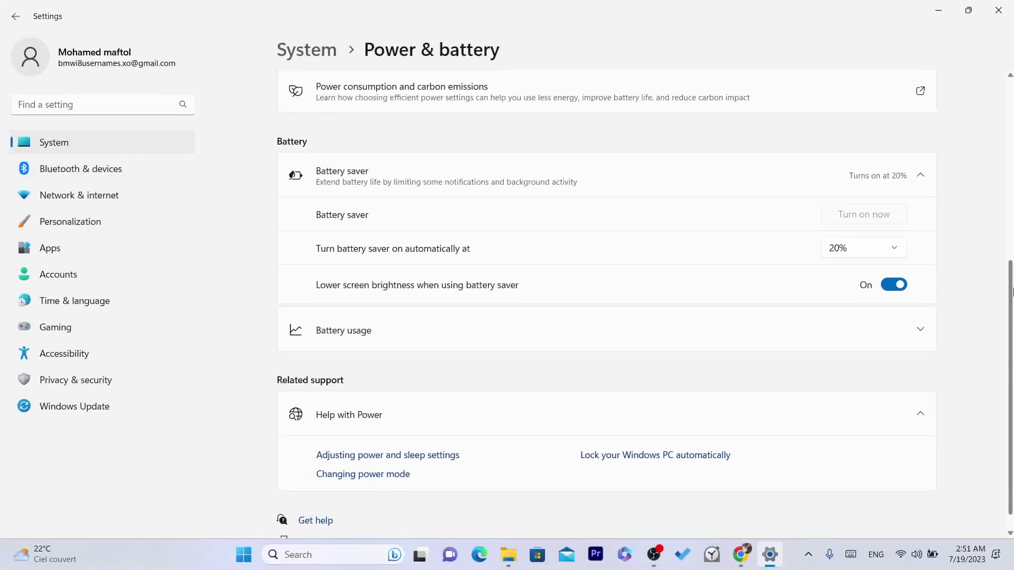
scroll(1010, 373, "down", 1)
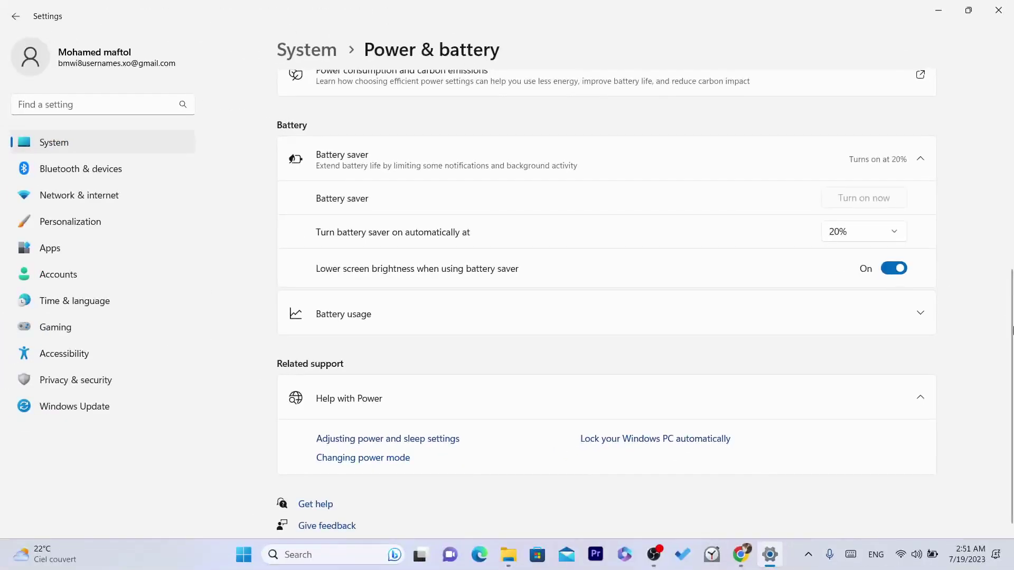
scroll(1010, 474, "down", 1)
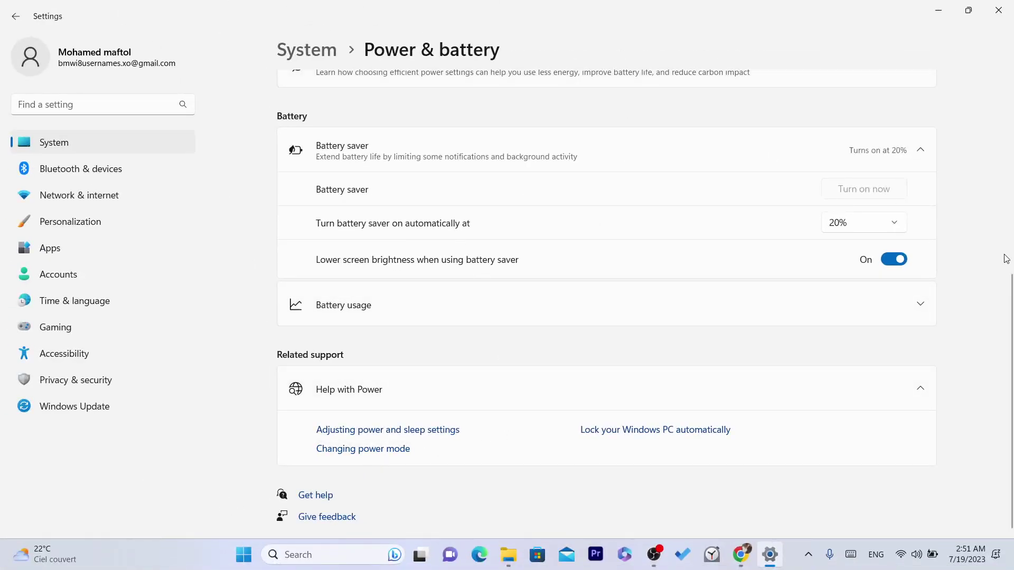
left_click(1006, 259)
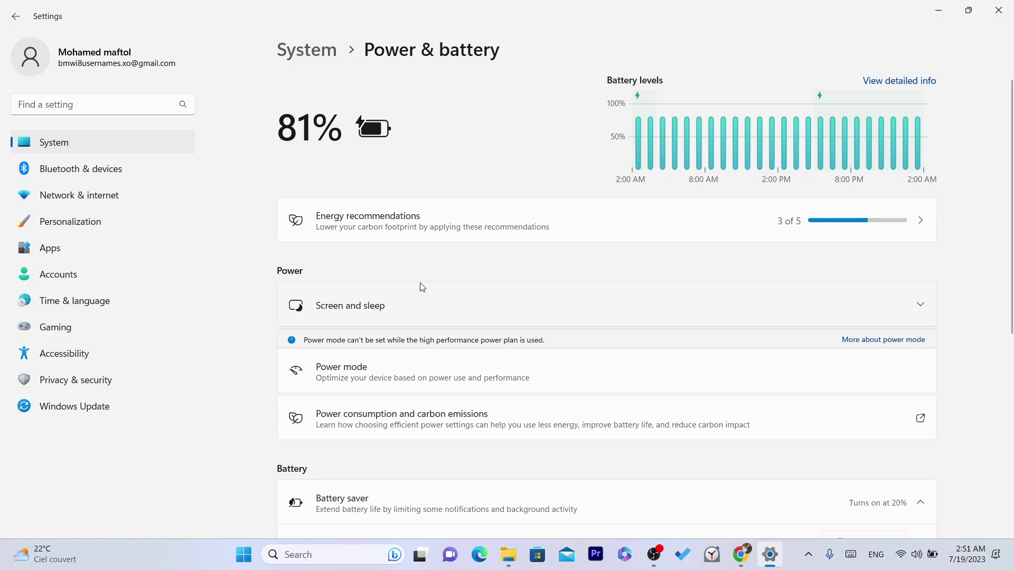